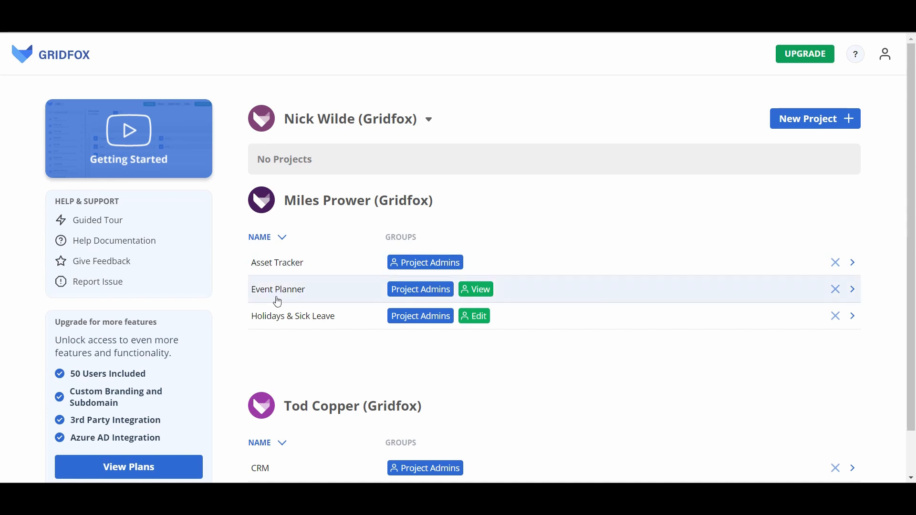
- Create a new project named To Do List using the Screen Builder
scroll(275, 324, "down", 1)
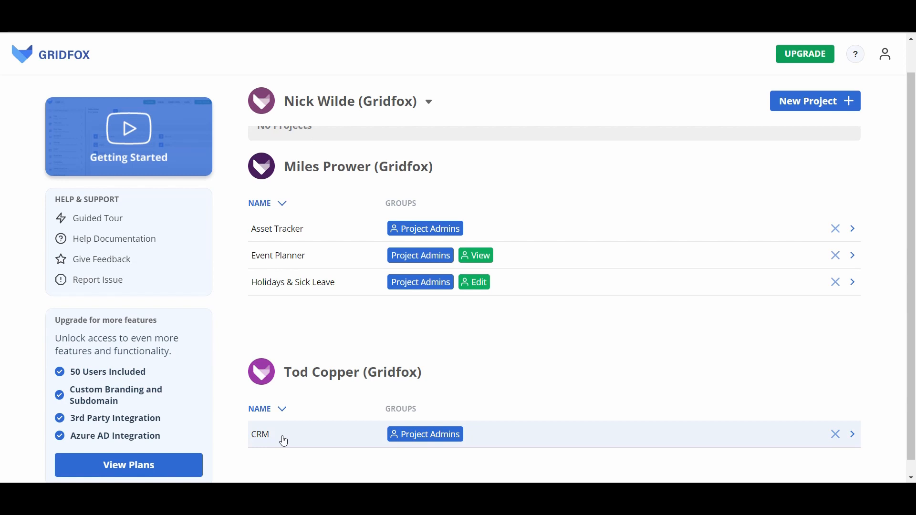
scroll(317, 332, "up", 1)
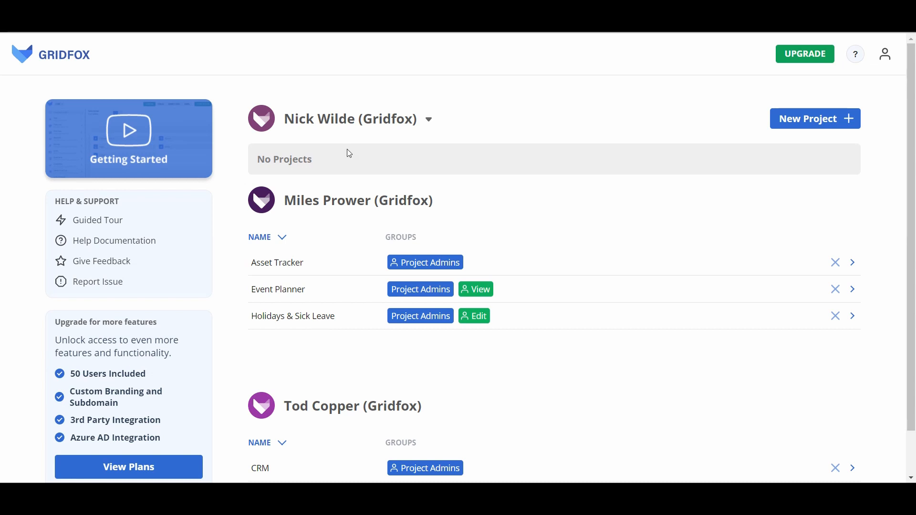
left_click(791, 126)
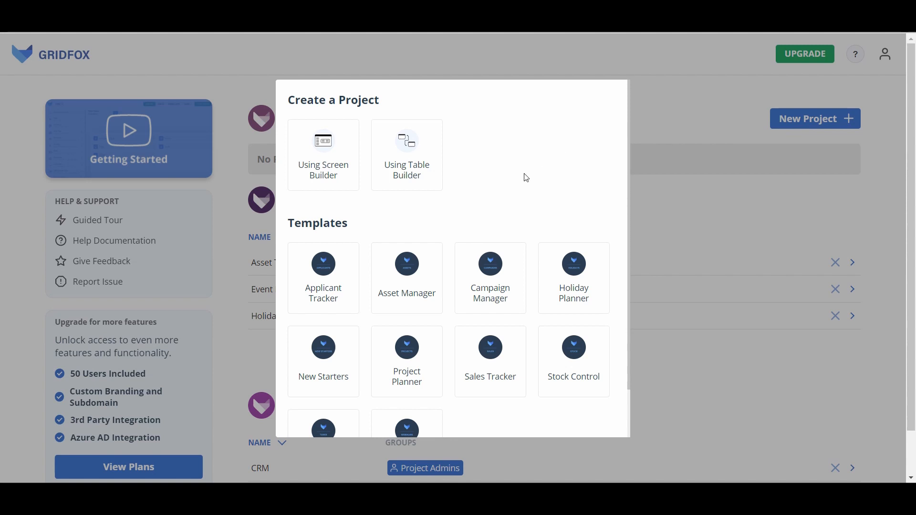
scroll(526, 178, "down", 1)
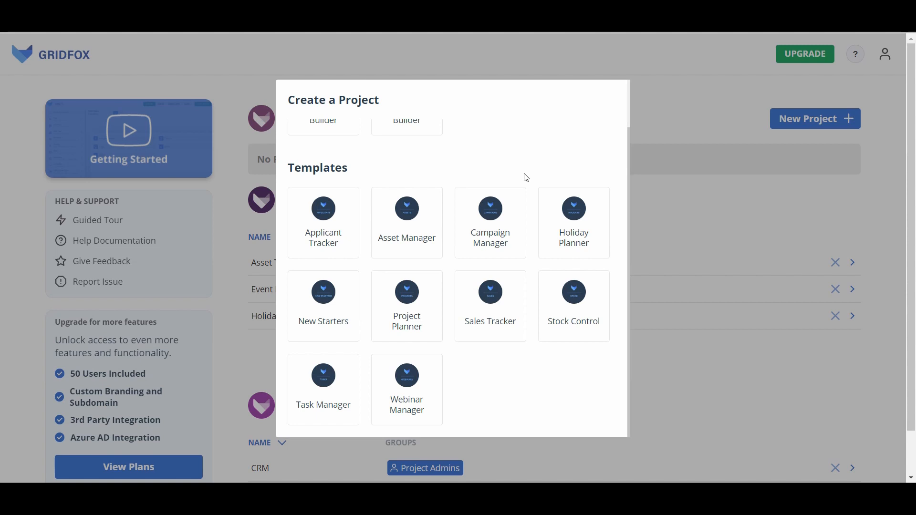
scroll(526, 177, "up", 1)
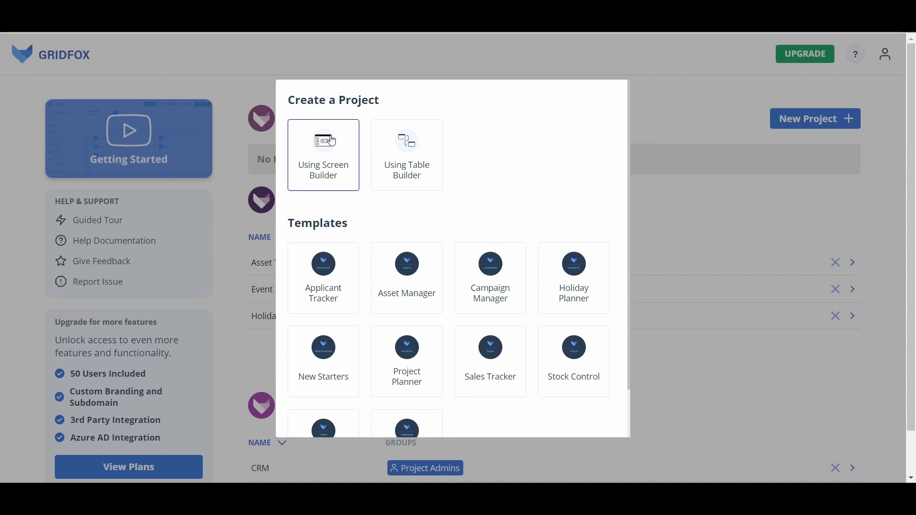
left_click(334, 141)
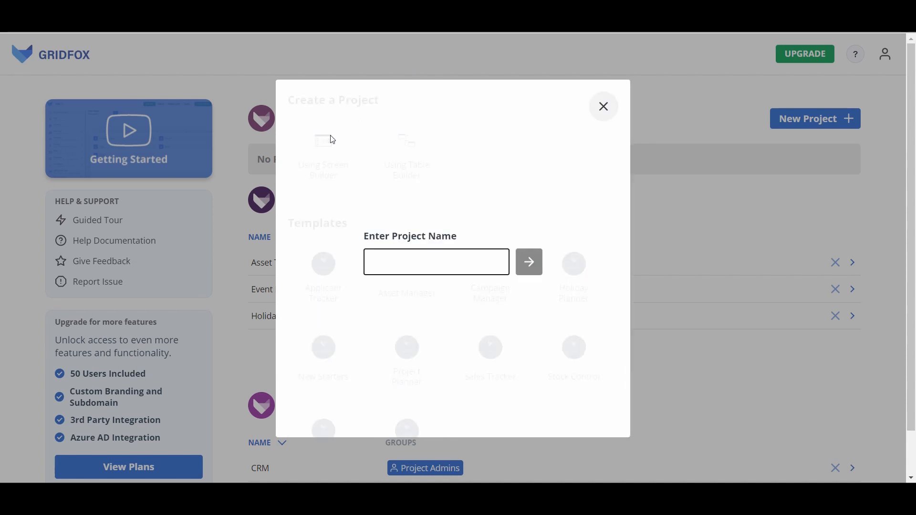
type("To Do Li")
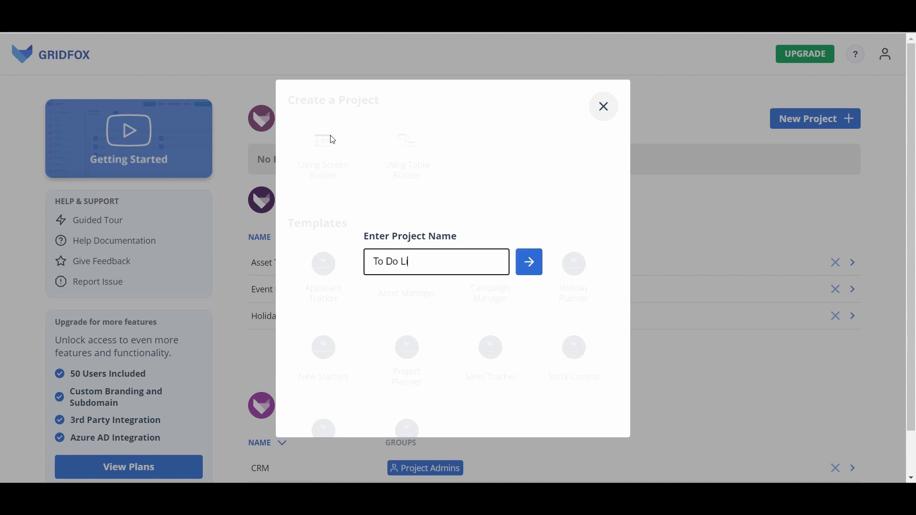
type("st")
key("Return")
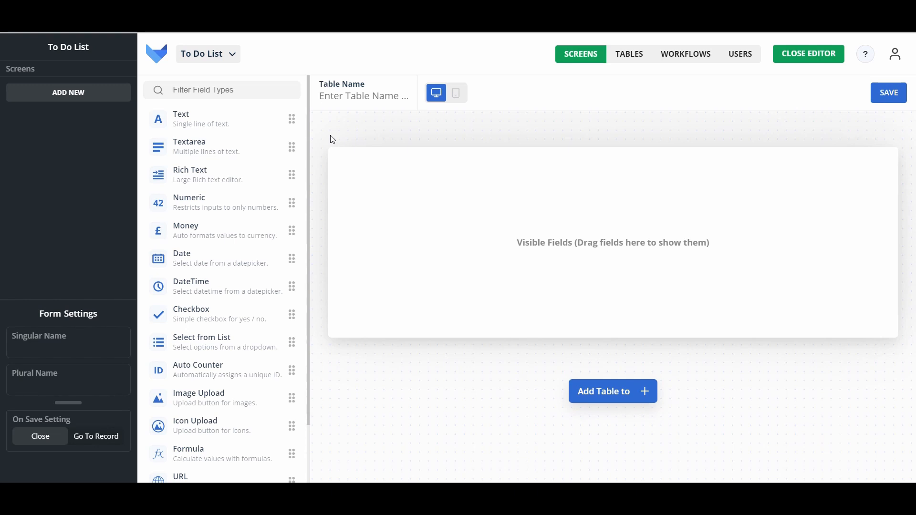
- Name the table Tasks and add a text field named Description to its form
type("Tasks")
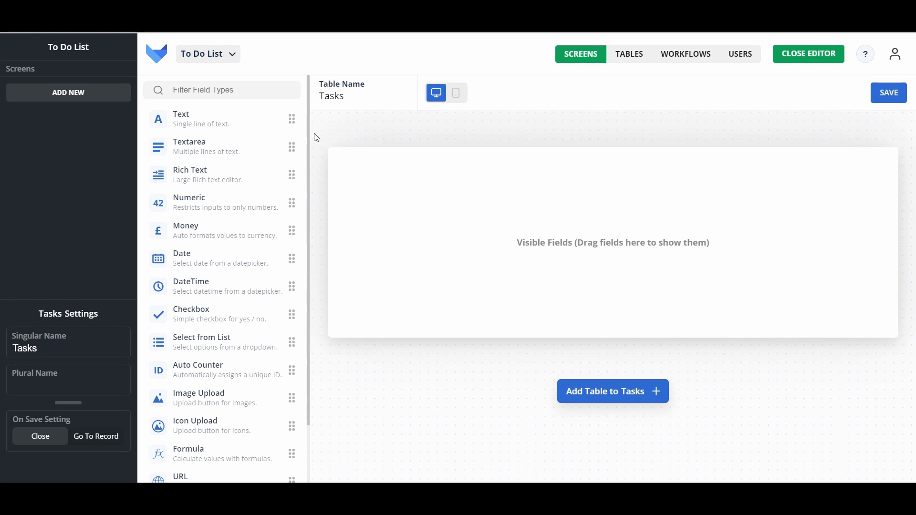
left_click_drag(225, 119, 436, 187)
type("Description")
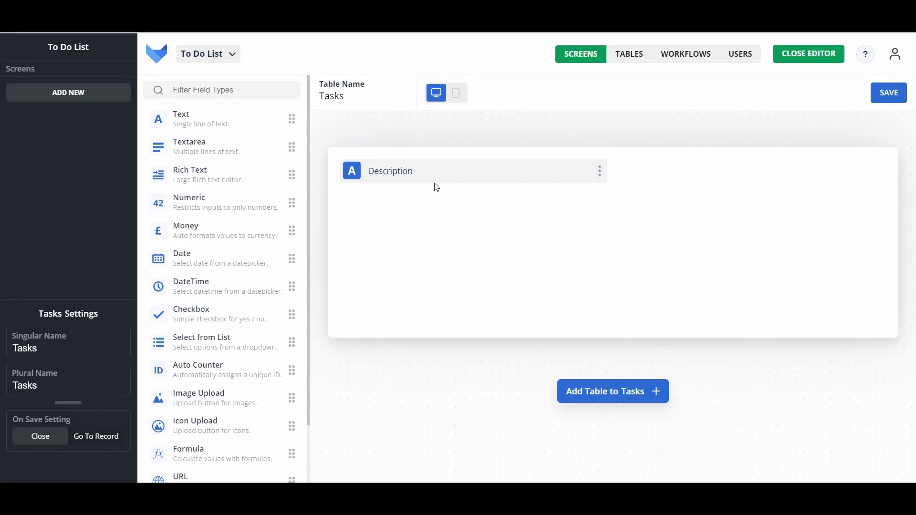
- Add a date field named Due Date beside Description and a Select from List field named Status below it
left_click_drag(227, 262, 787, 174)
type("Due Date")
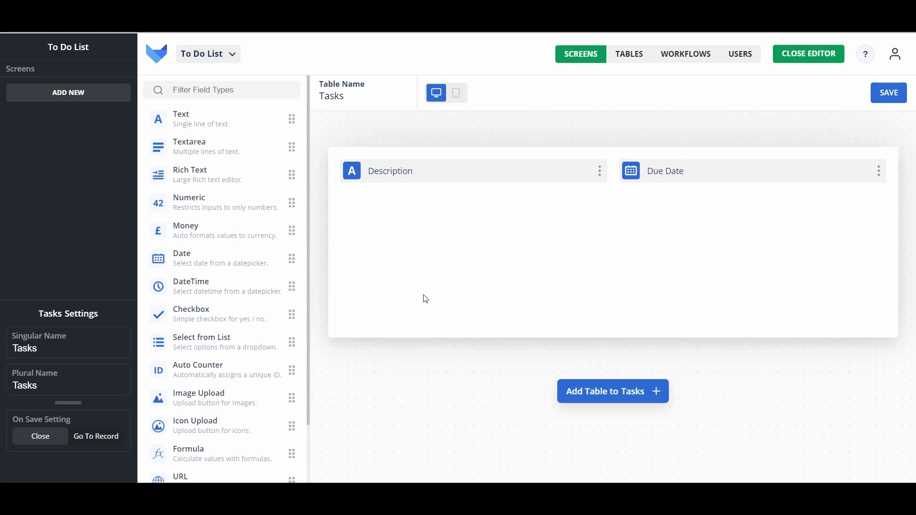
left_click_drag(210, 349, 413, 266)
type("Status")
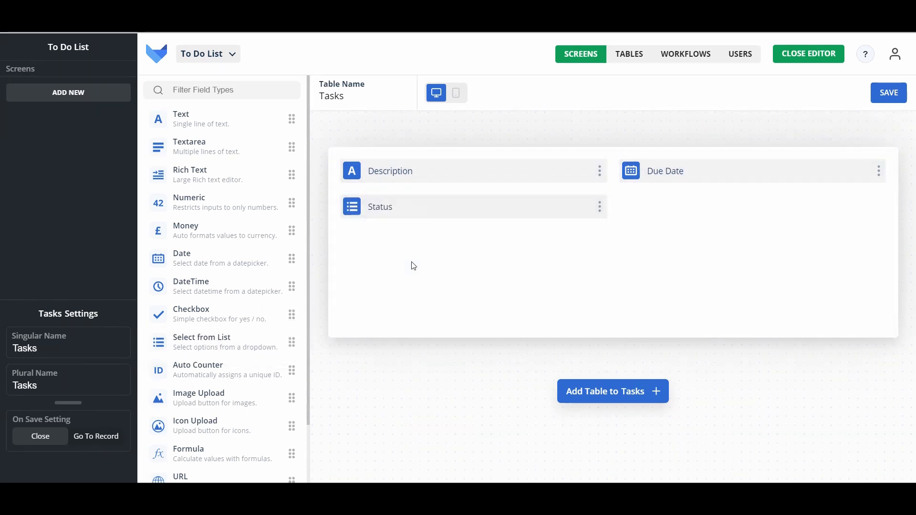
- Configure the Status field with the list items To Do, In Progress and Done
left_click(600, 207)
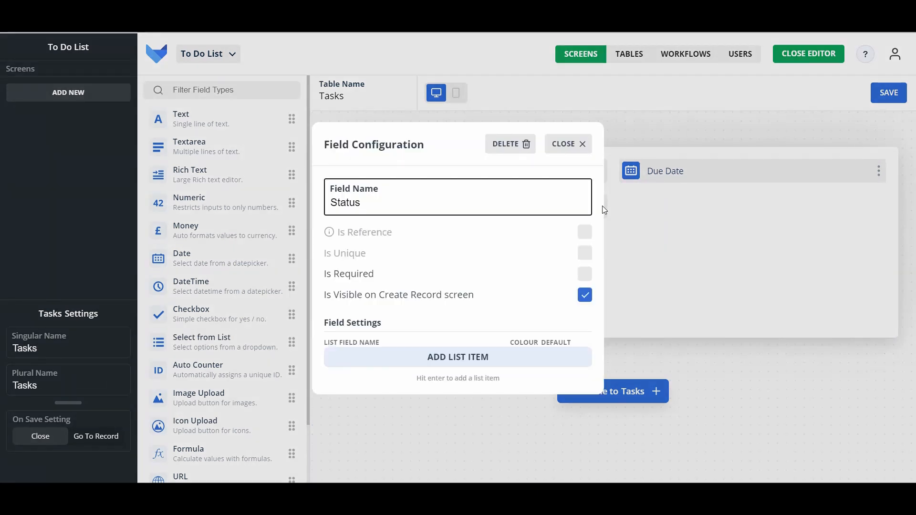
left_click(451, 358)
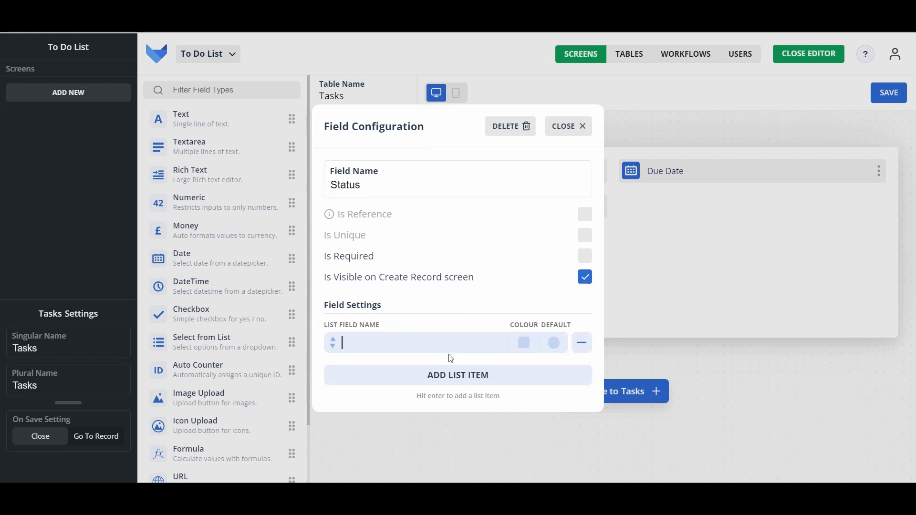
type("To Do")
key("Return")
type("In pr")
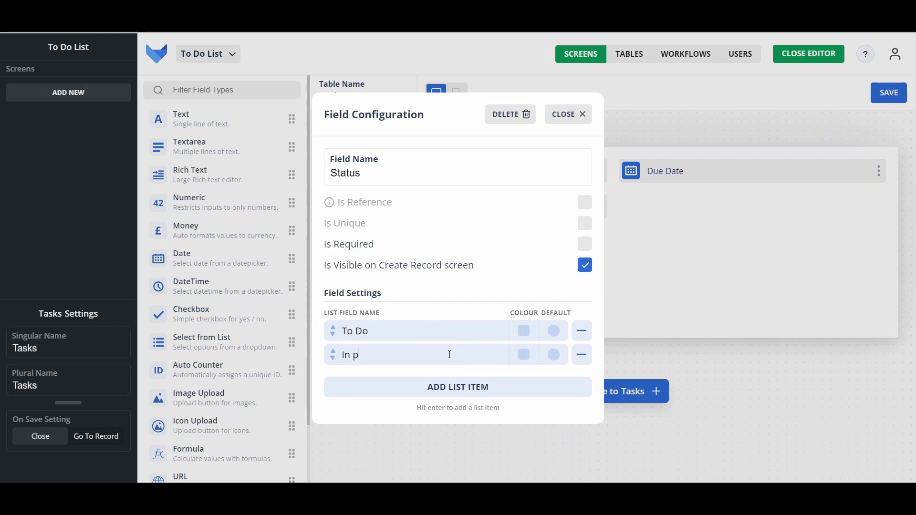
key("BackSpace")
key("BackSpace")
type("Progress")
key("Return")
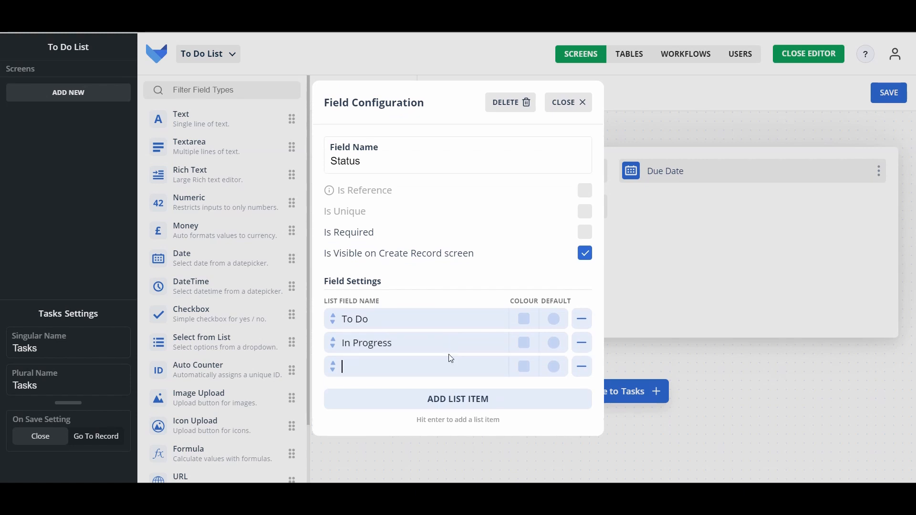
type("Done")
left_click(573, 105)
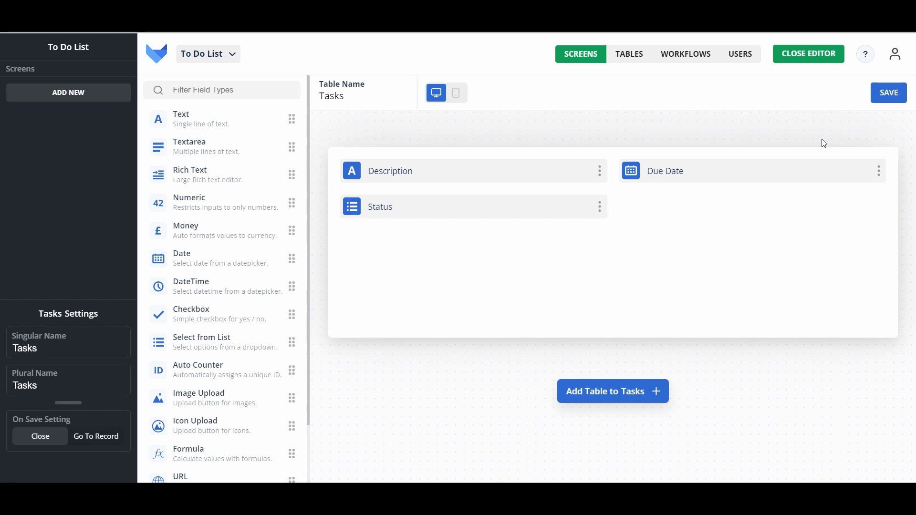
- Save the Tasks table with a new Auto Counter field as its reference field, and leave the project editor
left_click(888, 100)
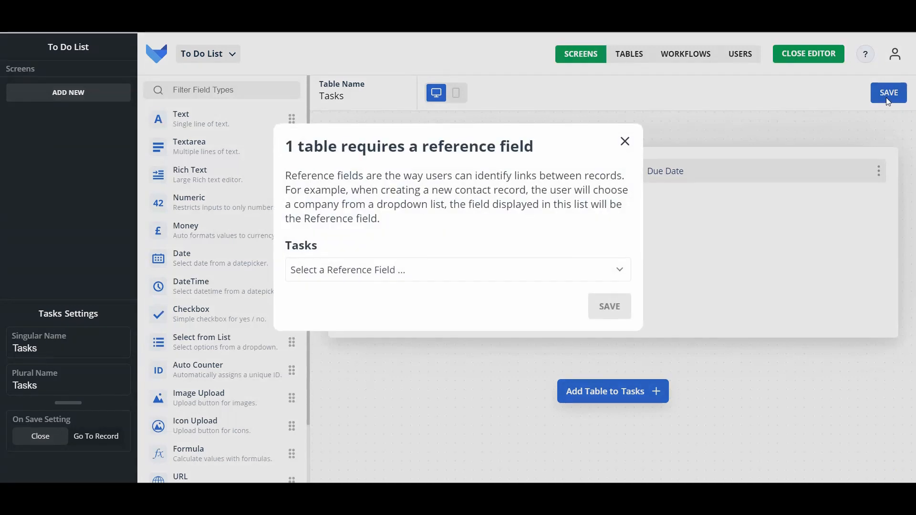
left_click(495, 279)
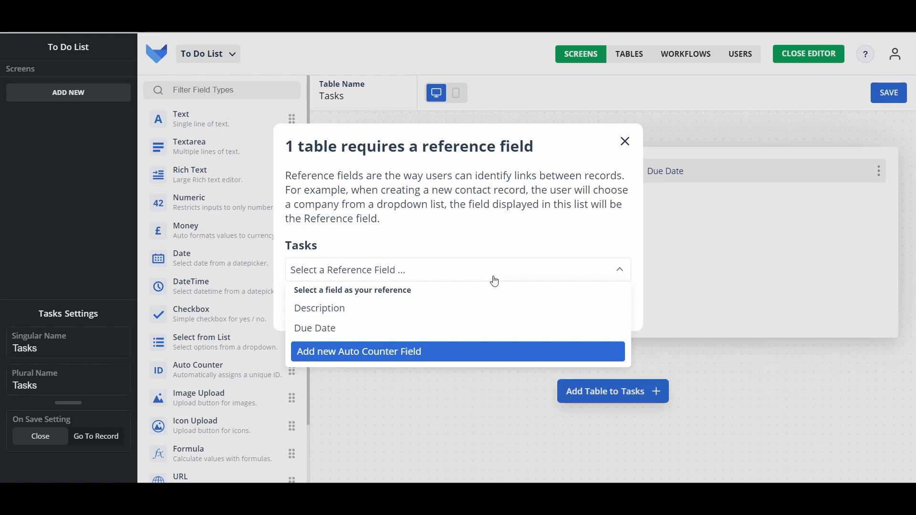
left_click(463, 353)
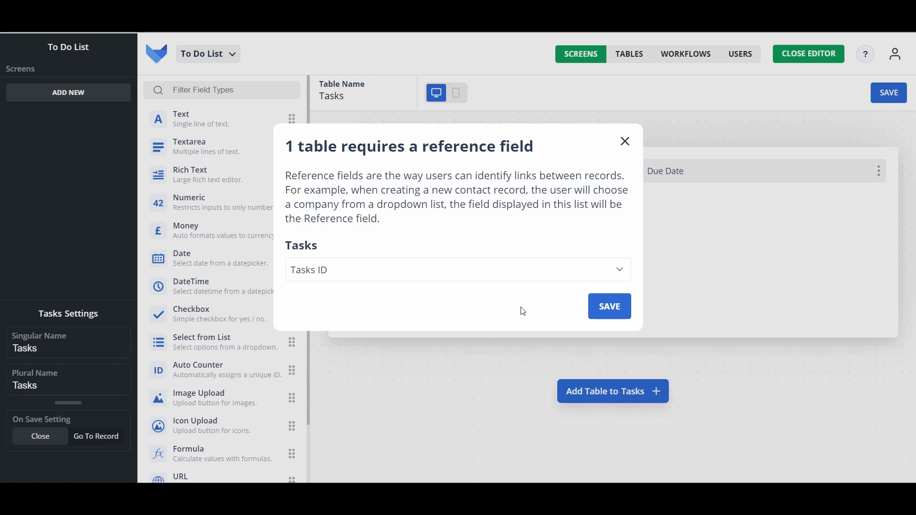
left_click(613, 309)
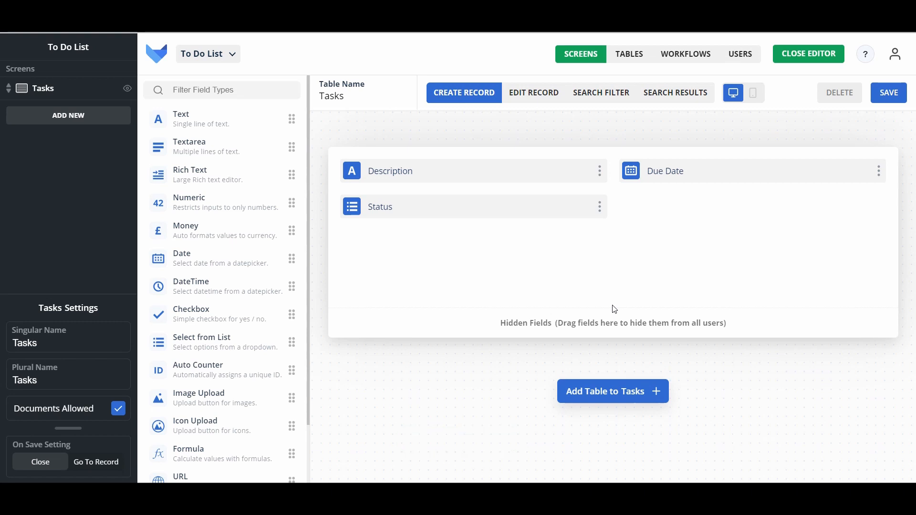
left_click(807, 54)
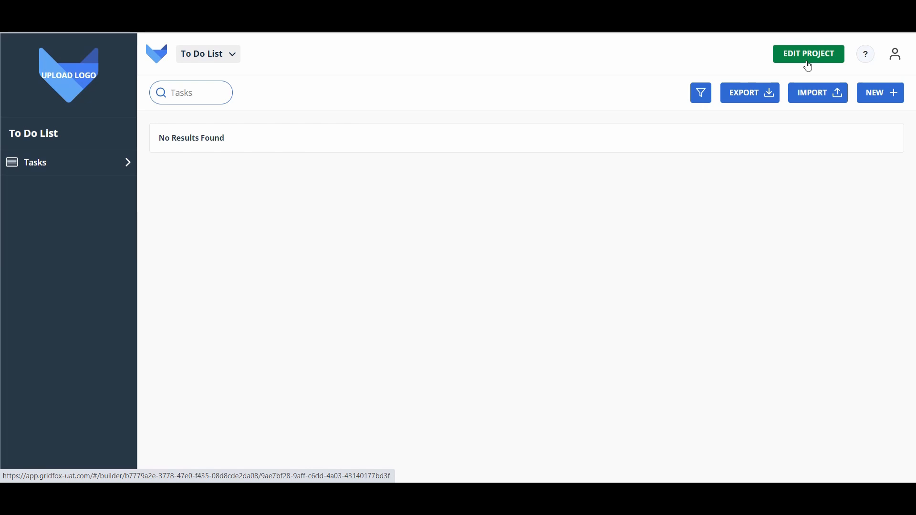
left_click(724, 186)
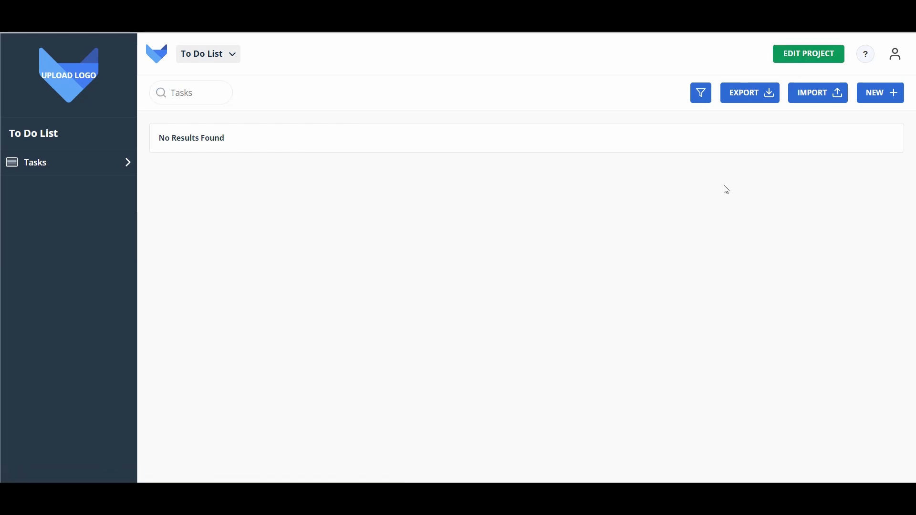
- Create and save a task with description Buy Snacks for Team, due date 19 Feb 2021 and status To Do
left_click(893, 93)
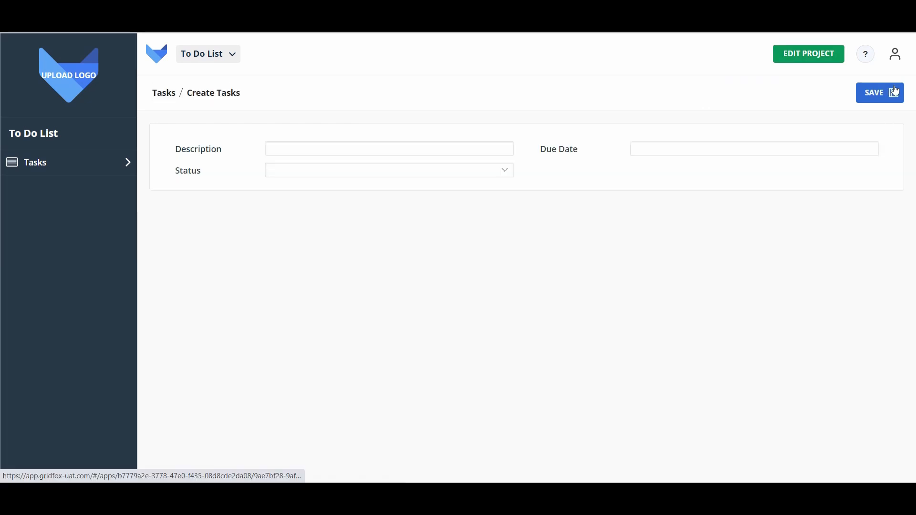
left_click(388, 150)
type("Buy")
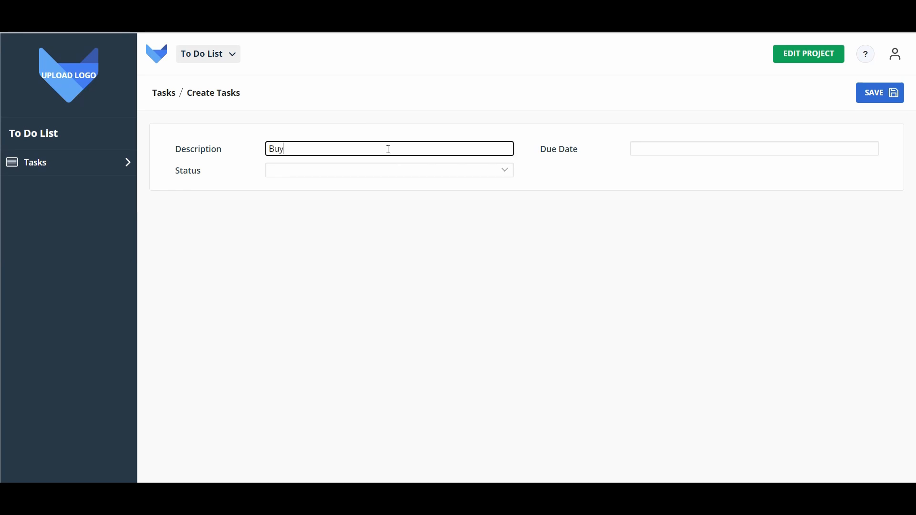
type(" Snacks for Team")
left_click(658, 149)
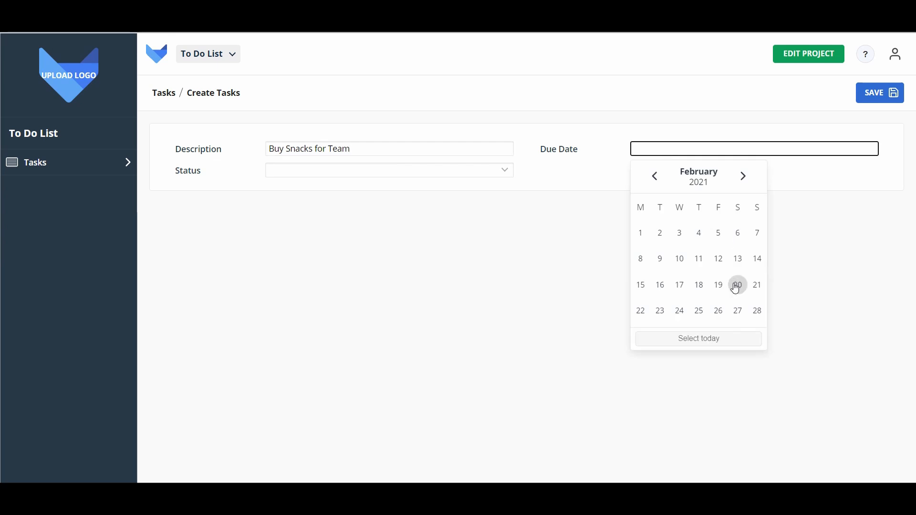
left_click(718, 288)
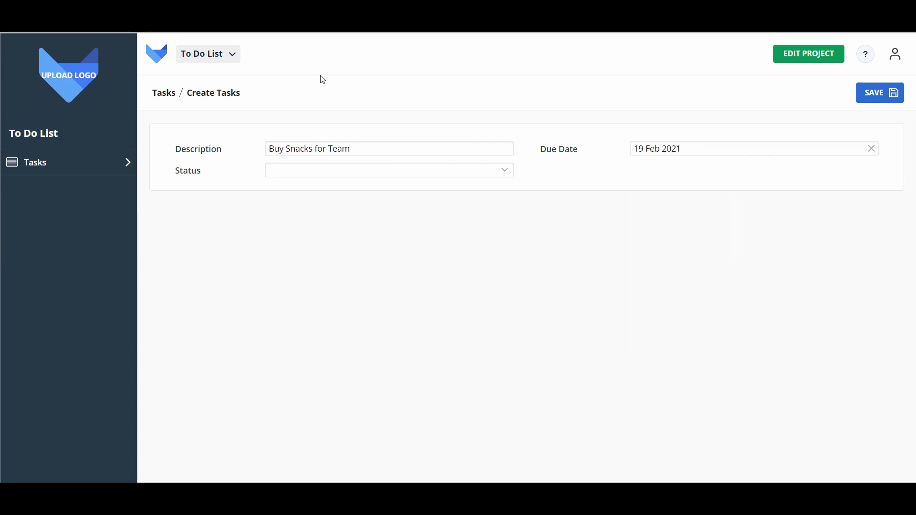
left_click(420, 173)
left_click(389, 213)
left_click(875, 97)
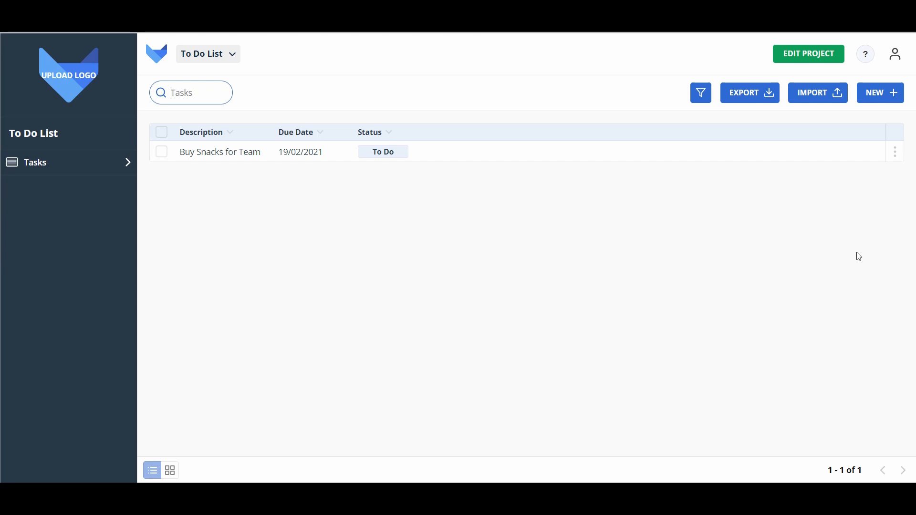
- Set the Buy Snacks for Team task's due date to 22 Feb 2021, then save and close the record
left_click(763, 160)
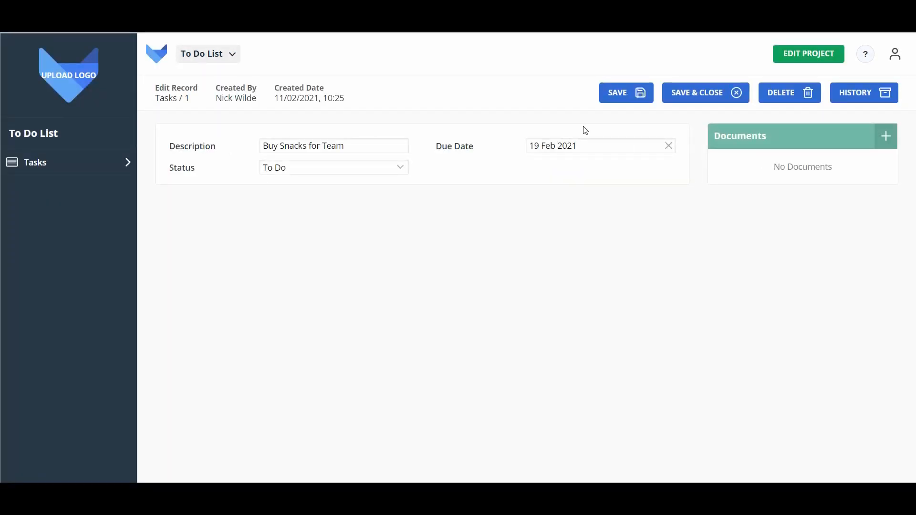
left_click(589, 146)
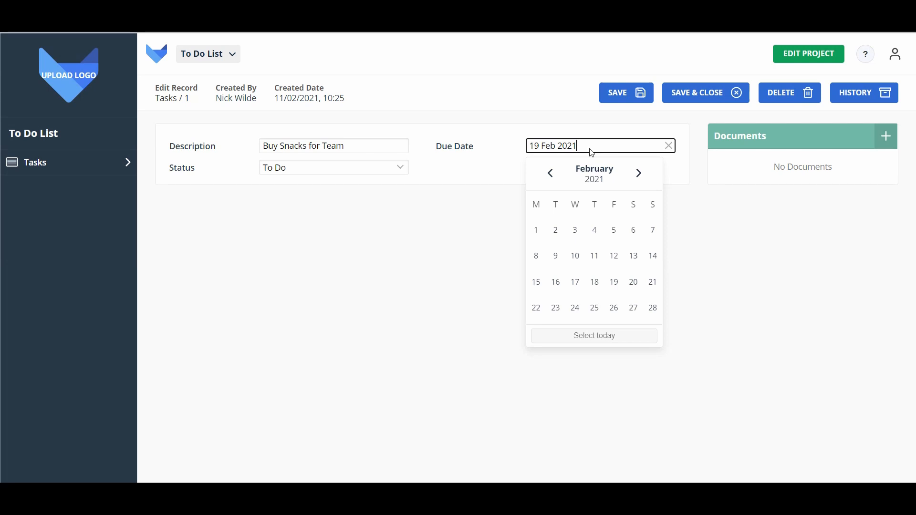
left_click(536, 308)
left_click(716, 94)
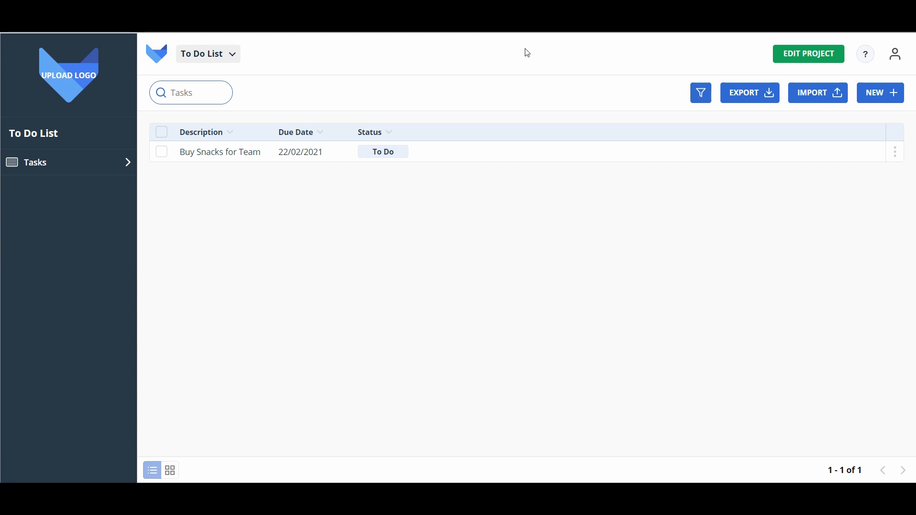
- Return to the project overview and permanently delete the To Do List project
left_click(158, 57)
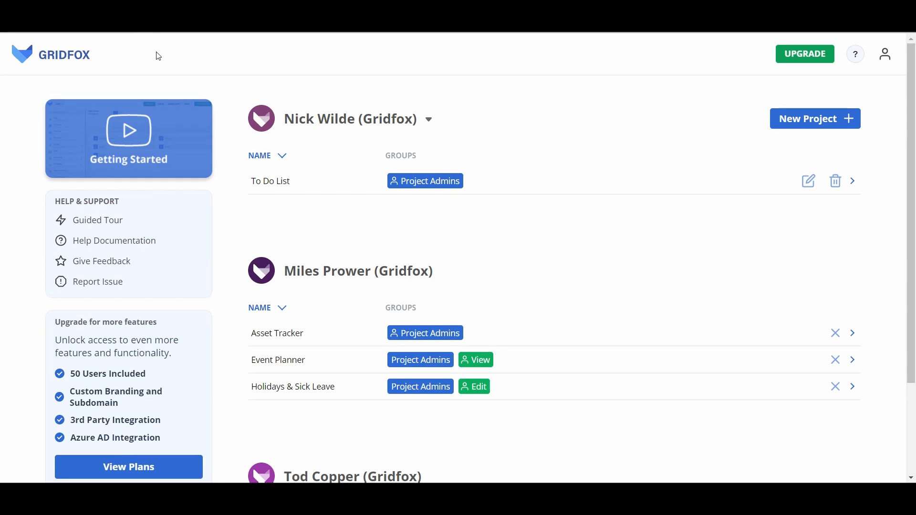
left_click(839, 189)
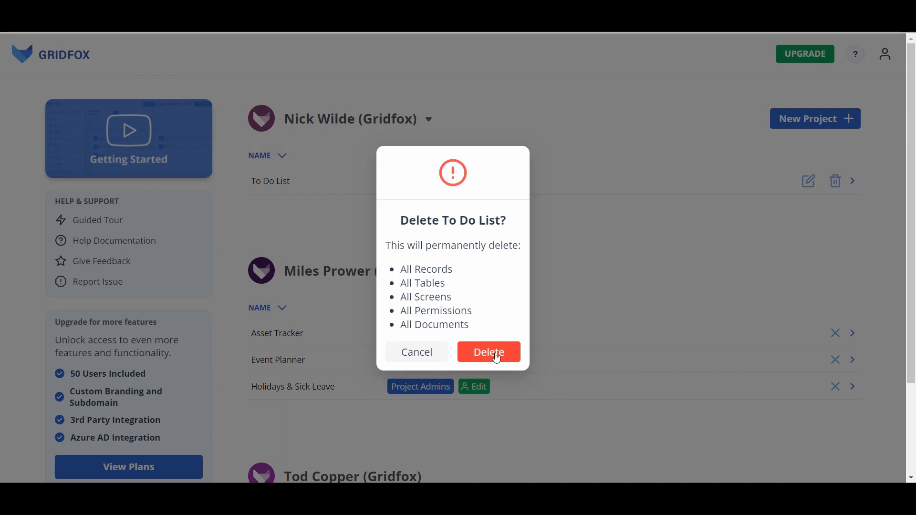
left_click(511, 361)
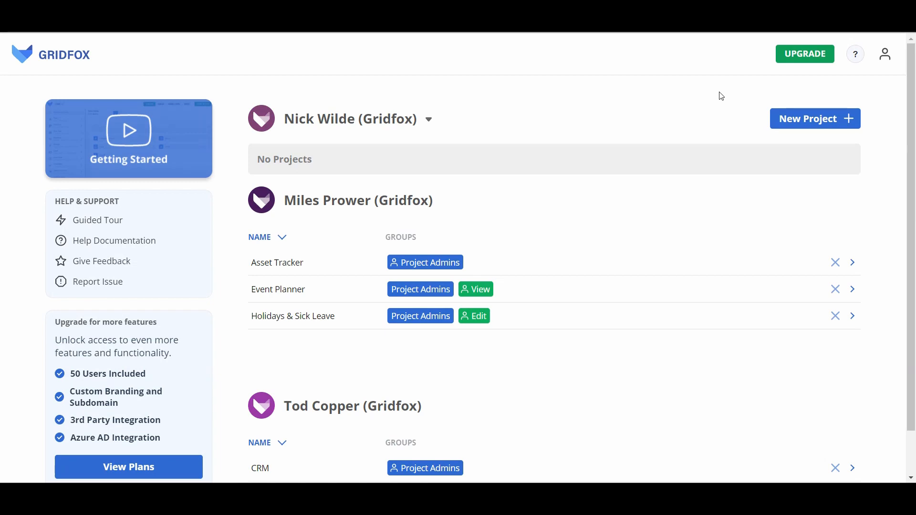
- Create a new project named To Do List using the Table Builder
left_click(792, 119)
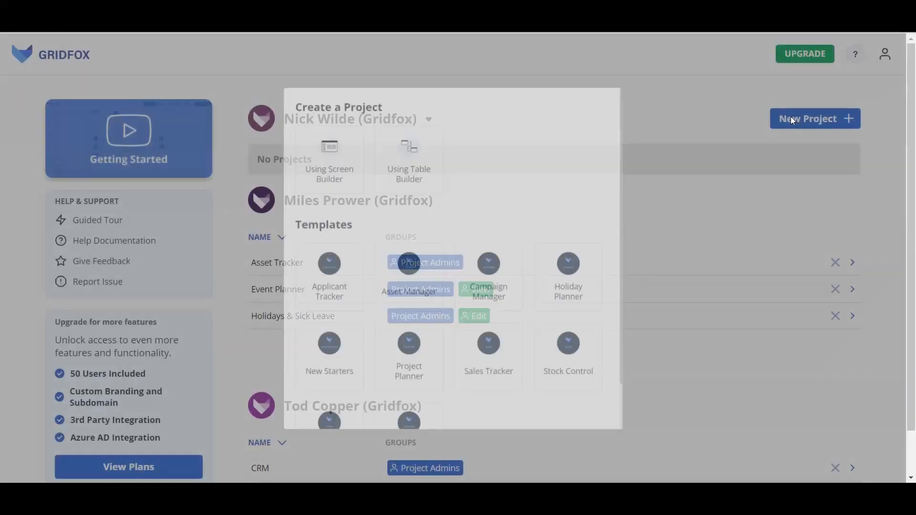
left_click(423, 157)
type("To Do List")
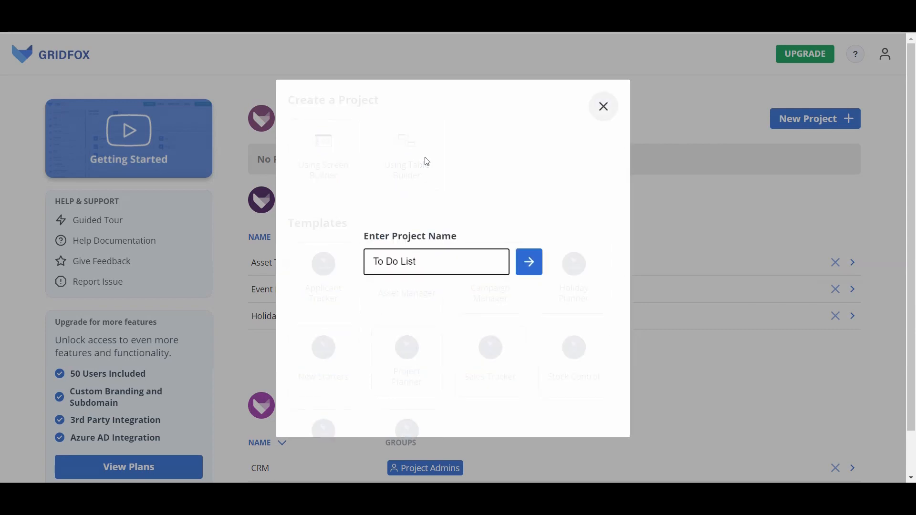
key("Return")
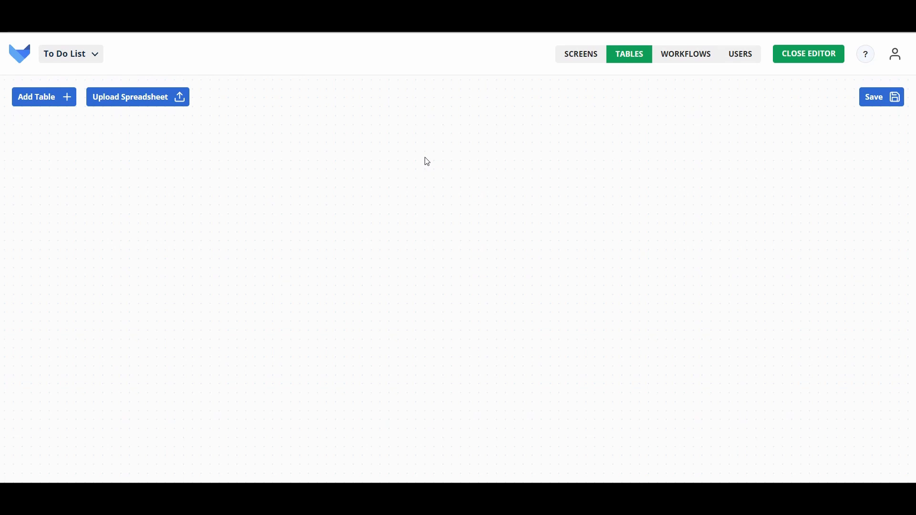
- Add a table named Tasks to the empty To Do List project
left_click(56, 102)
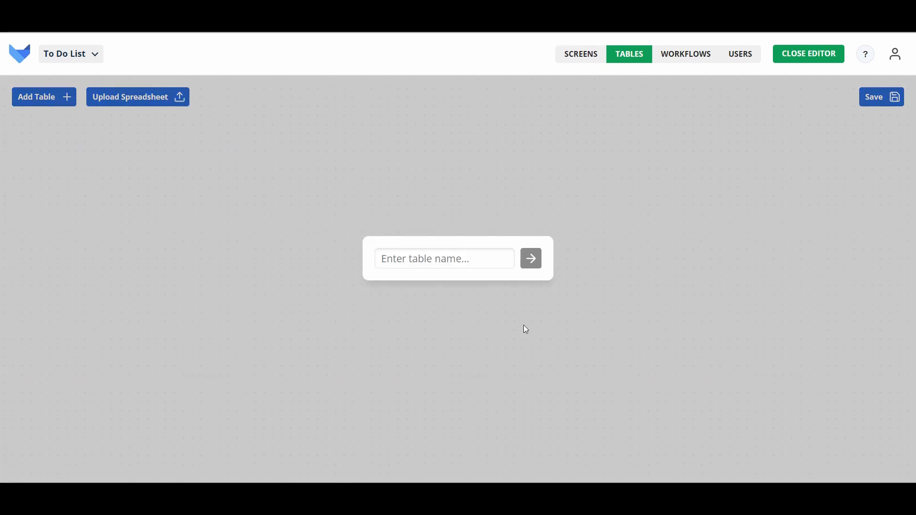
type("To")
key("BackSpace")
type("as")
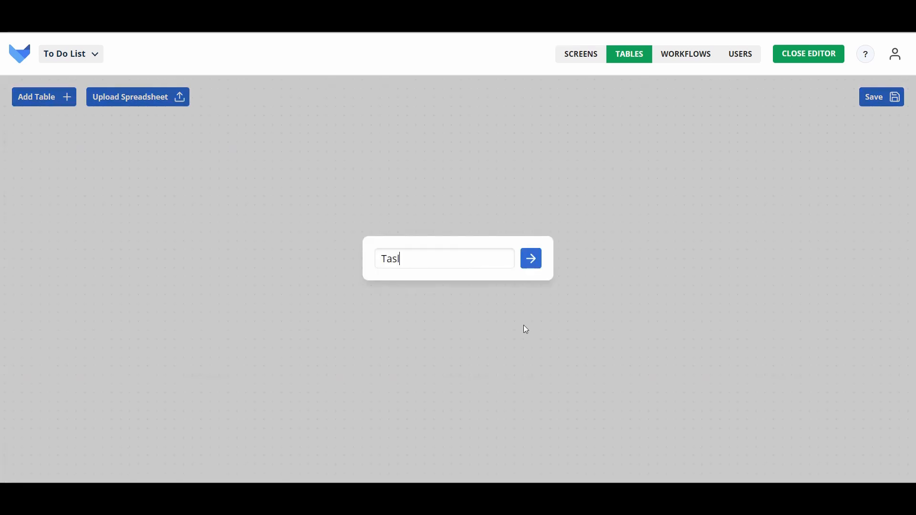
type("l")
key("BackSpace")
type("ks")
key("Return")
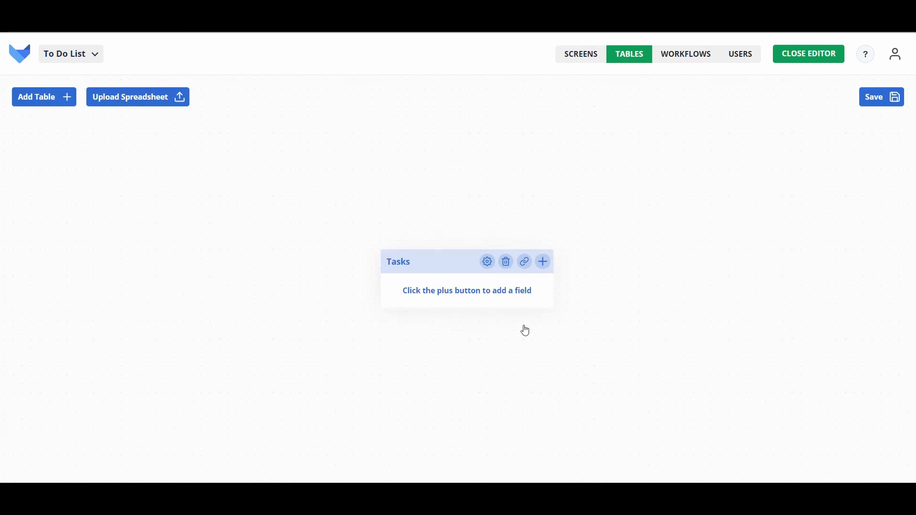
- Add a Description text field and a Date field of type Date to the Tasks table
left_click(544, 262)
type("Description")
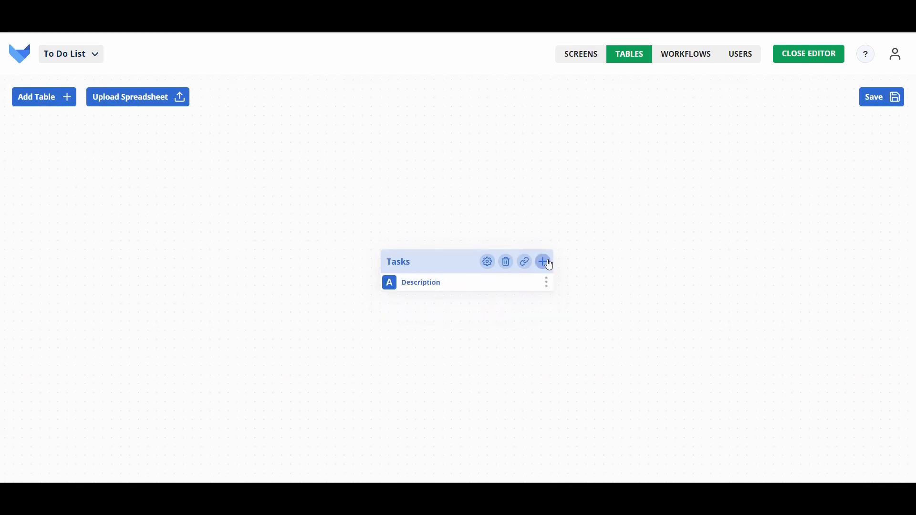
left_click(547, 263)
type("Date")
left_click(390, 305)
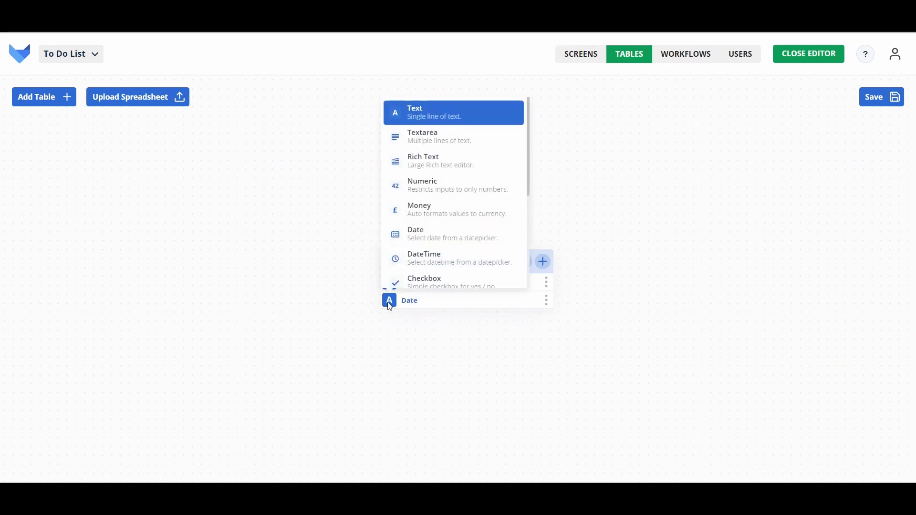
scroll(458, 225, "down", 1)
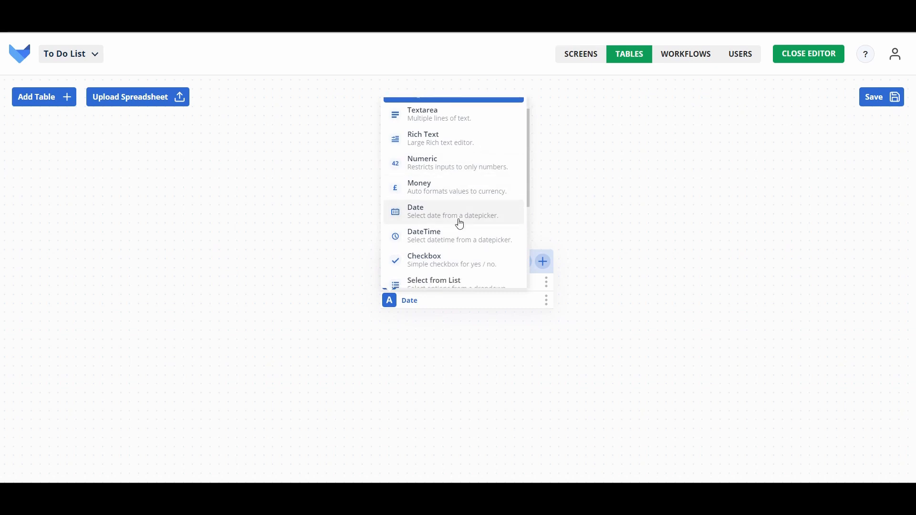
left_click(458, 221)
- Add a Status field of type Select from List to the Tasks table
left_click(548, 266)
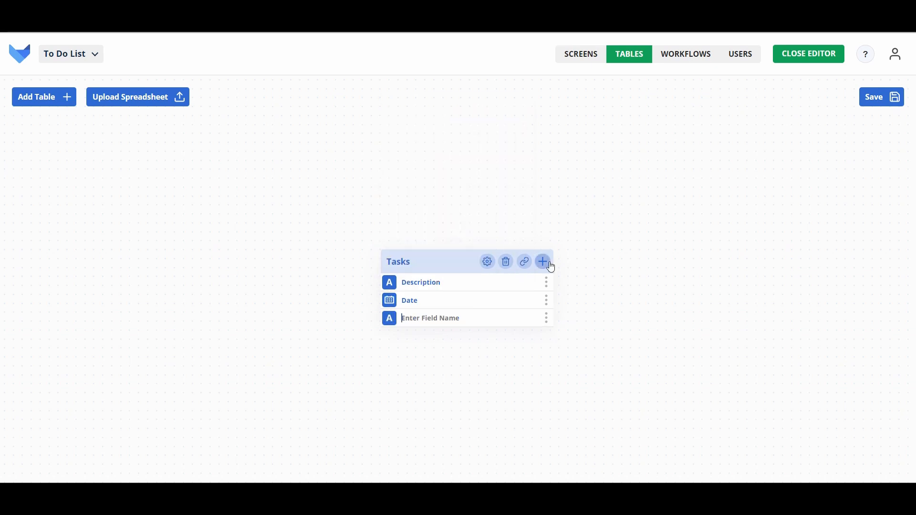
type("Status")
left_click(392, 320)
scroll(430, 255, "down", 3)
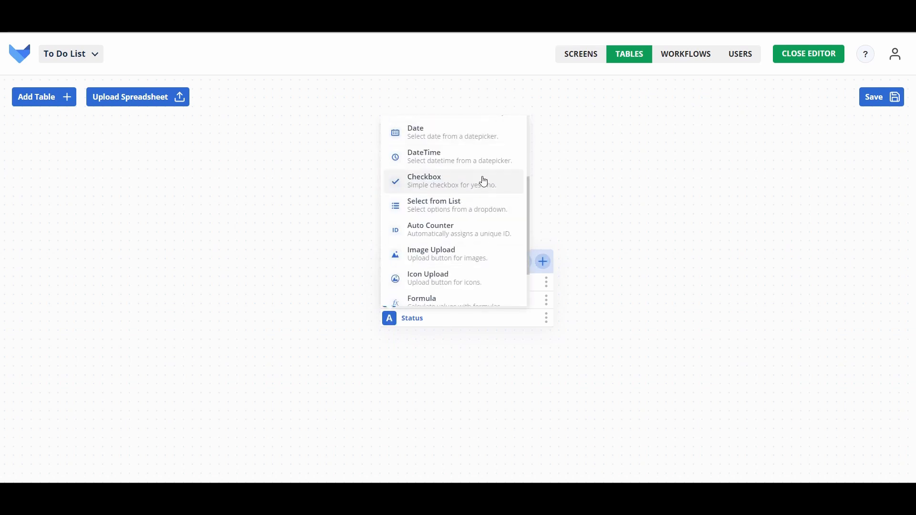
left_click(487, 209)
- Configure the Status field with the list items To Do, In Progress and Done
left_click(546, 323)
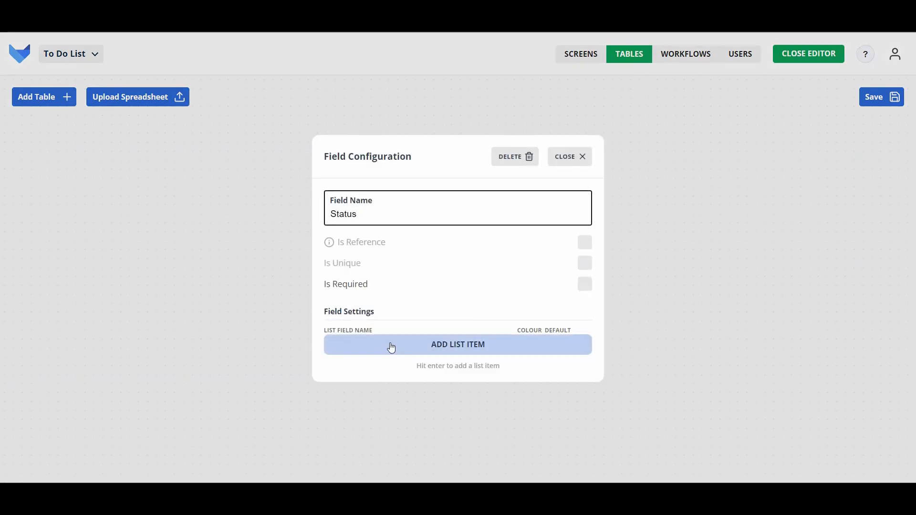
left_click(391, 347)
type("To Do")
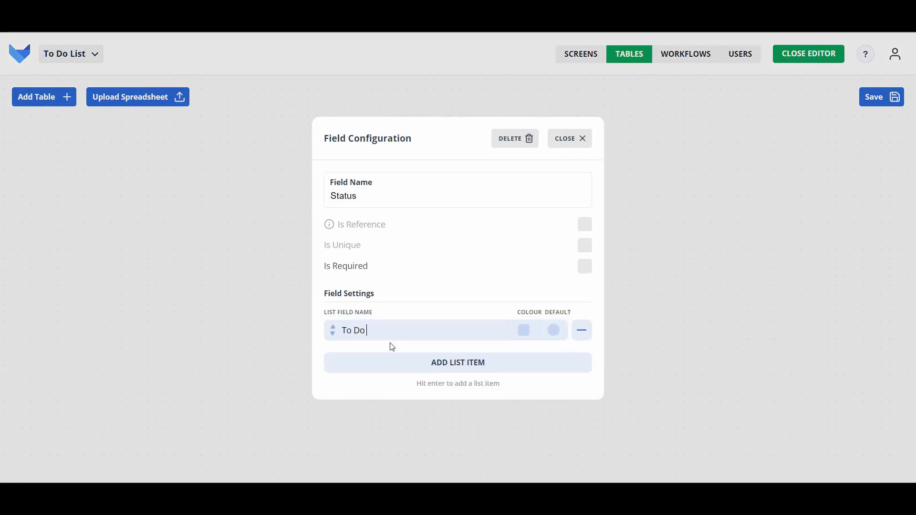
key("Return")
type("In Progress")
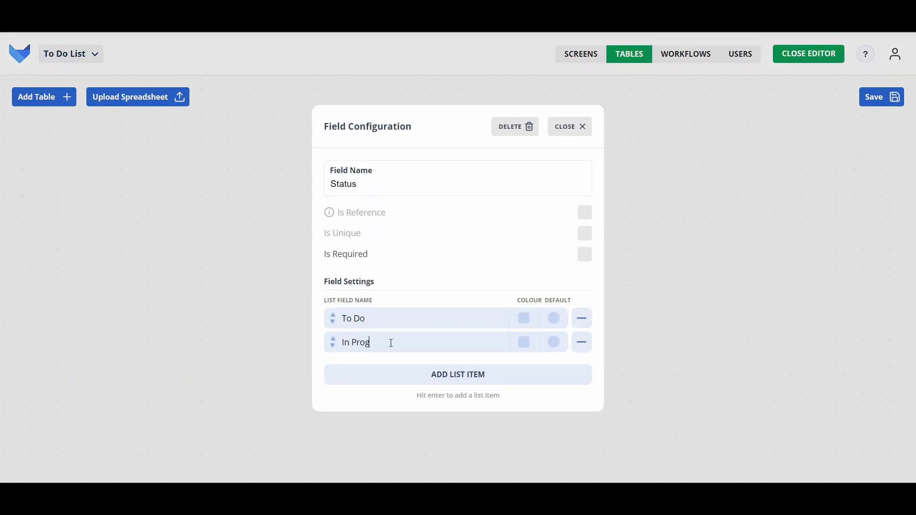
key("Return")
type("Done")
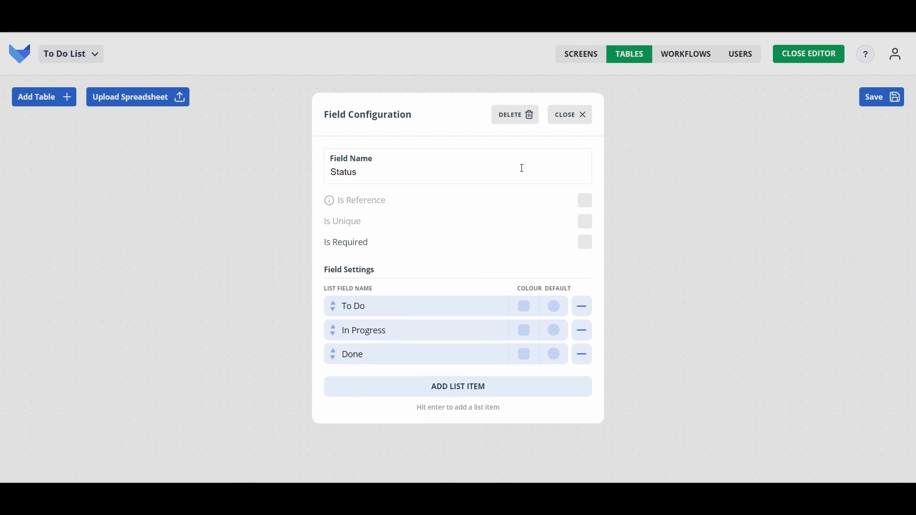
left_click(569, 115)
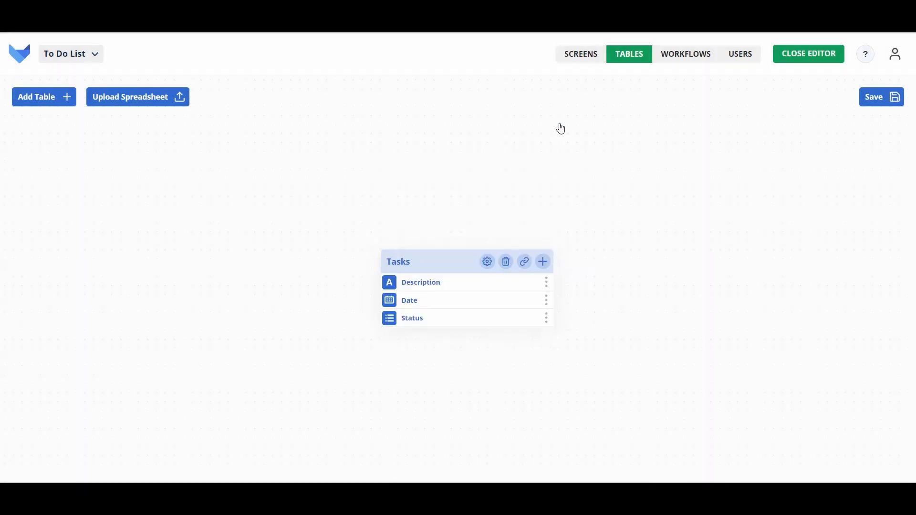
- Save the Tasks table using a new Auto Counter field as its reference field, and close the project editor
left_click(881, 109)
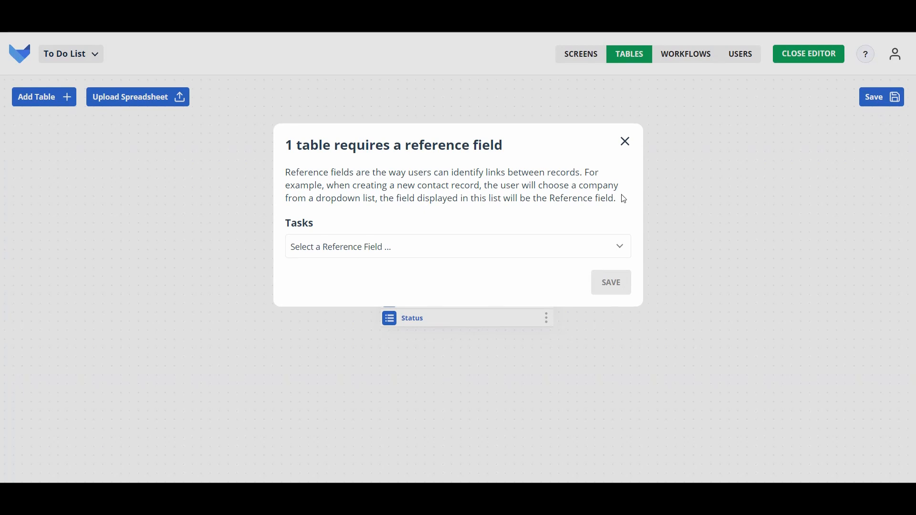
left_click(447, 246)
left_click(393, 334)
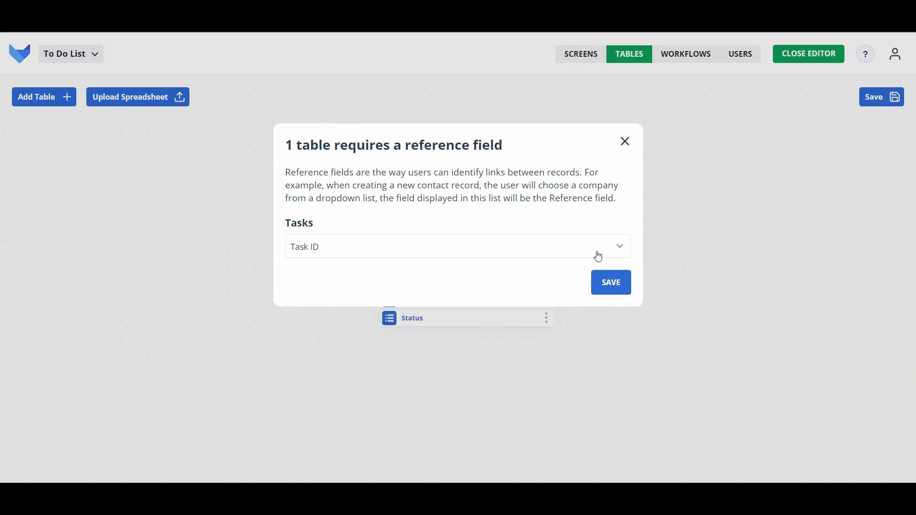
left_click(613, 291)
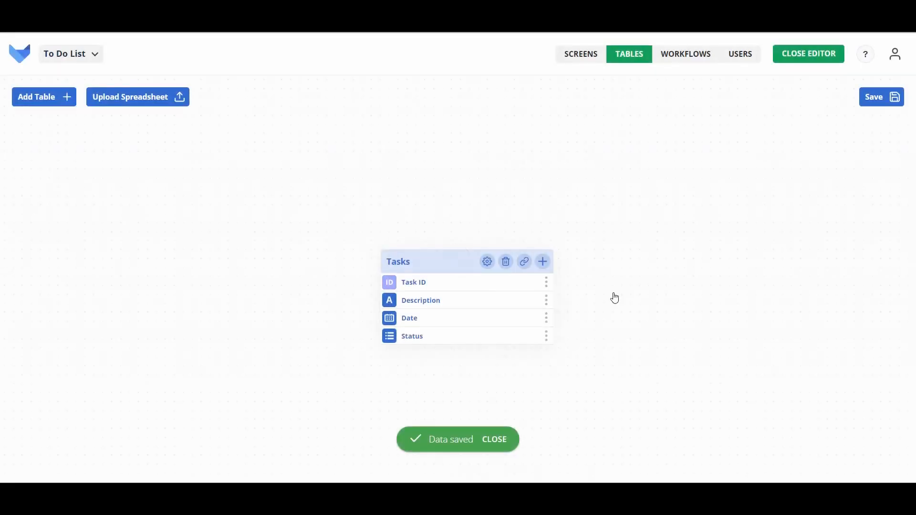
left_click(801, 62)
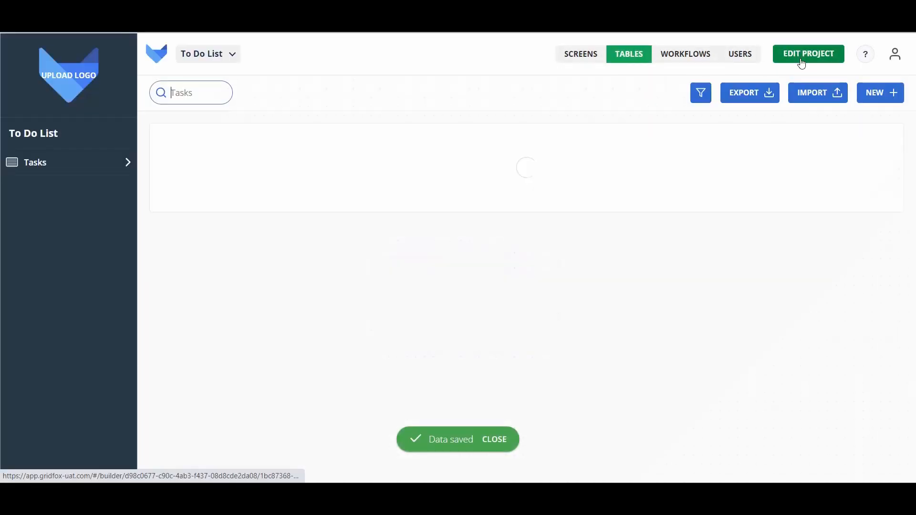
- Create and save a task with description Buy Snacks for Team, date 19 Feb 2021 and status To Do
left_click(886, 95)
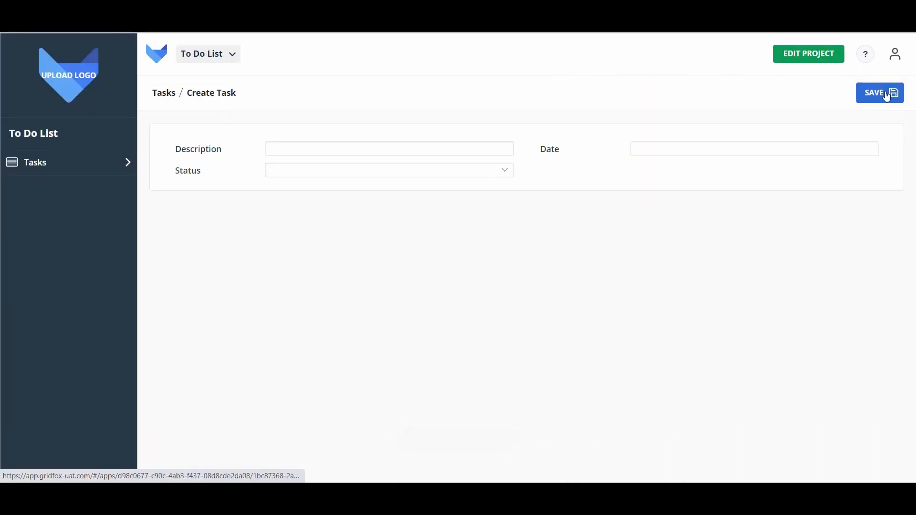
left_click(445, 148)
type("Buy Snack")
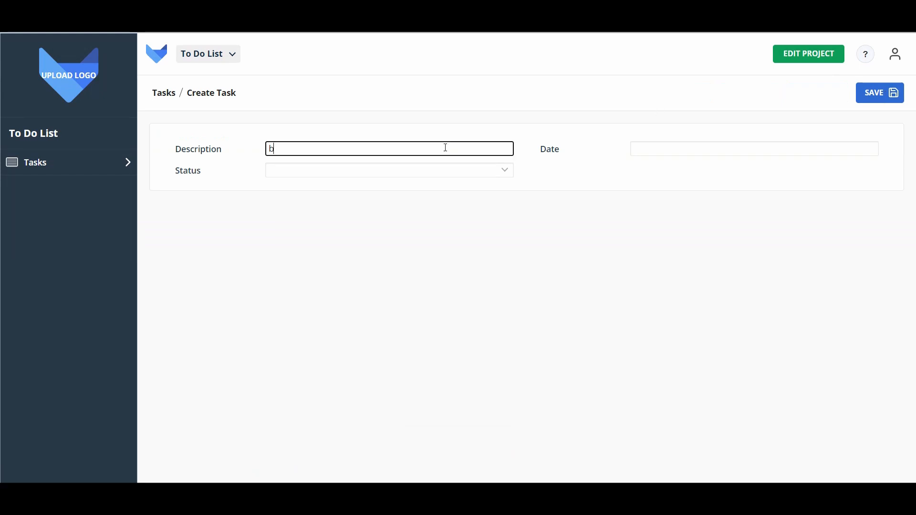
type("s for Team")
key("Tab")
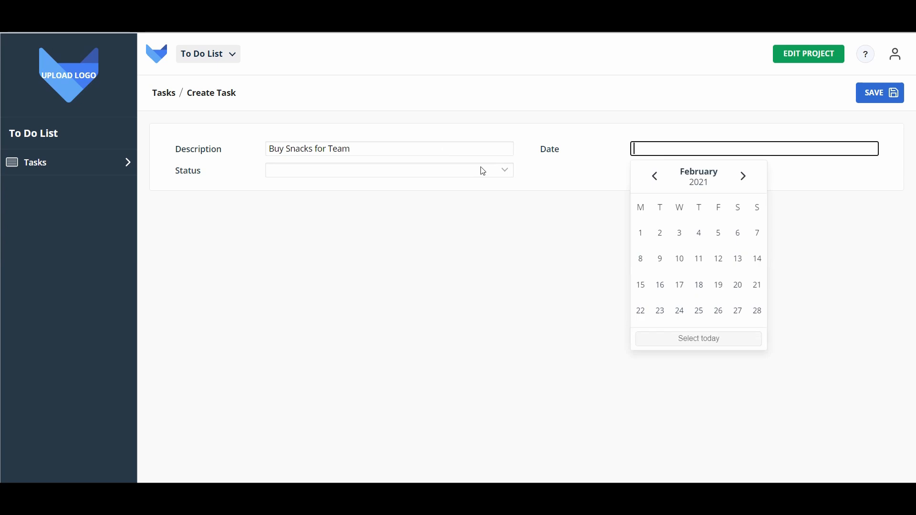
left_click(716, 285)
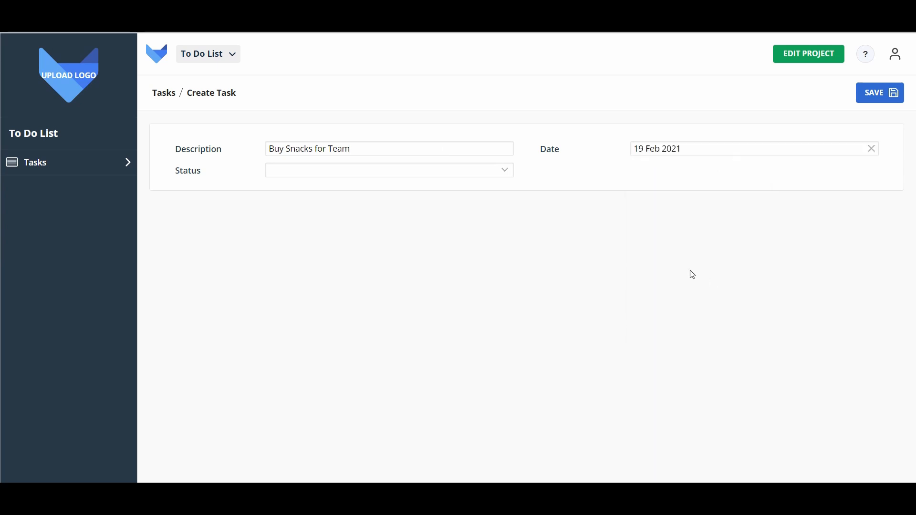
left_click(487, 173)
left_click(450, 217)
left_click(878, 95)
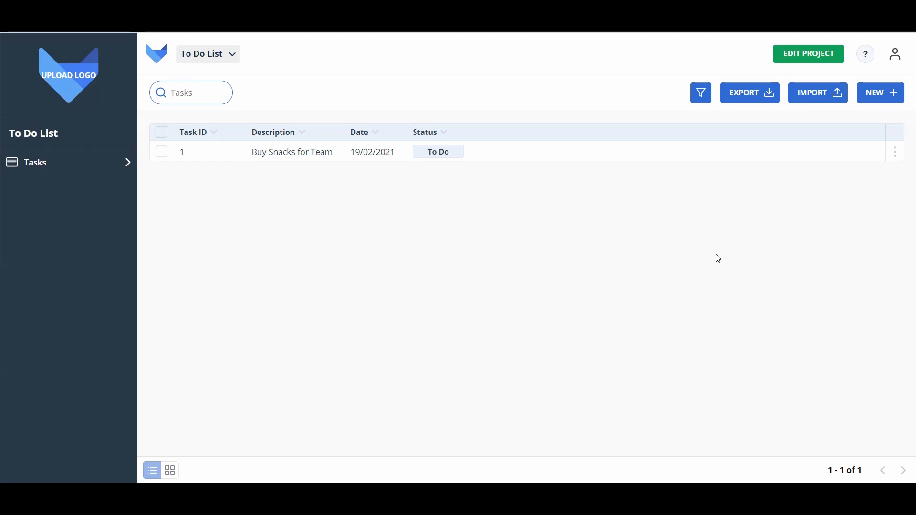
- Reorder the fields on the Task screen's Edit Record layout to Description, Date, Status, Task ID
left_click(814, 55)
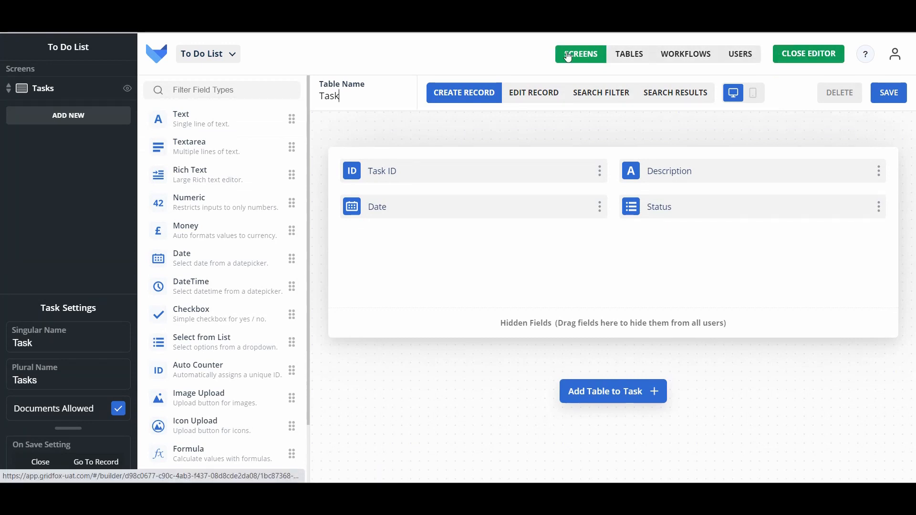
left_click(617, 56)
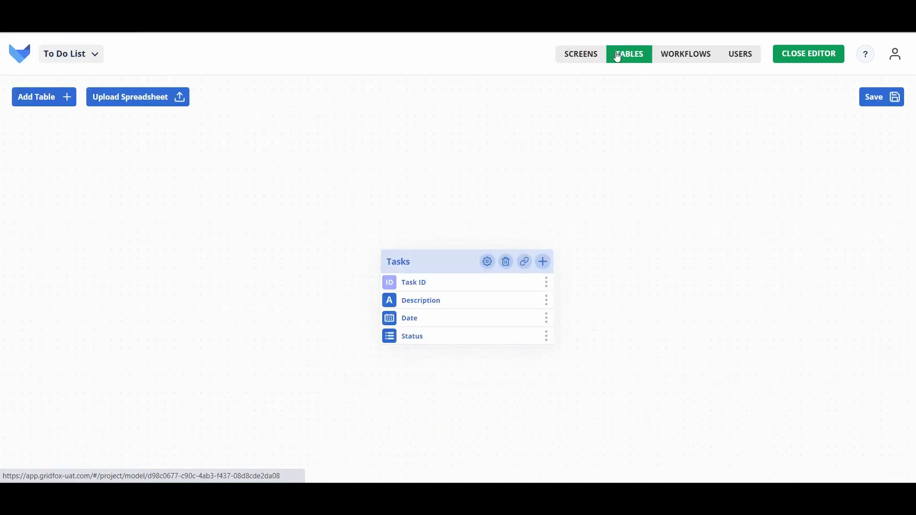
left_click(591, 59)
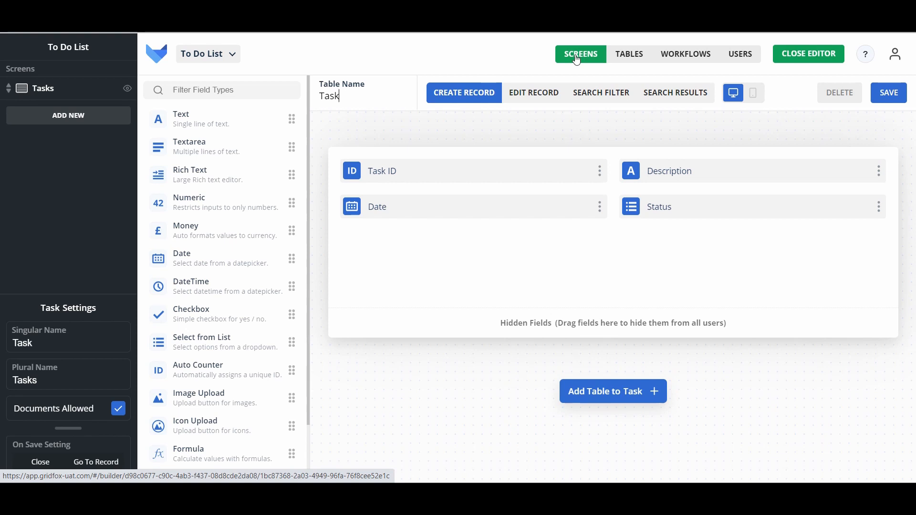
left_click(532, 100)
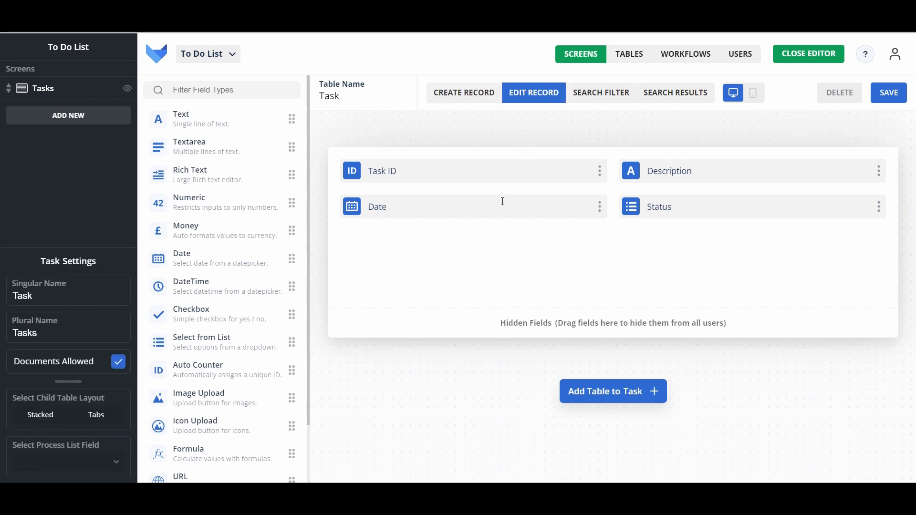
left_click_drag(497, 208, 498, 180)
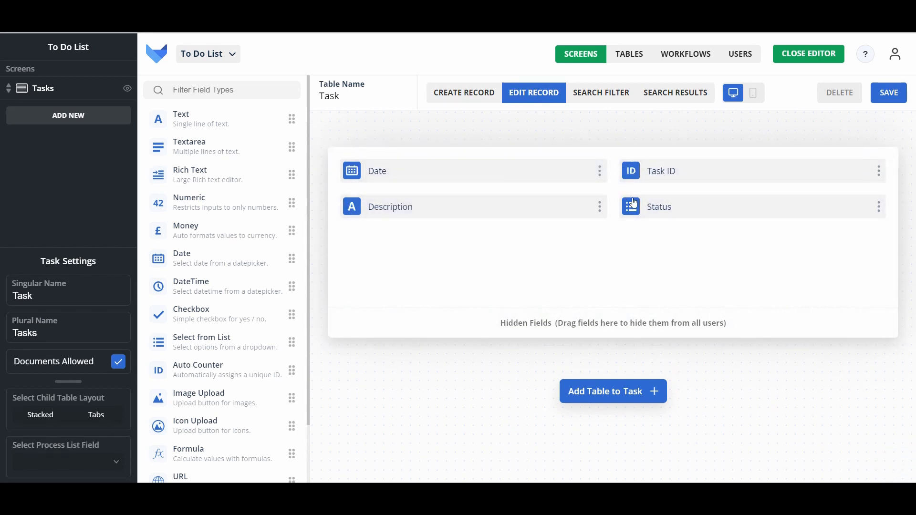
left_click_drag(475, 212, 504, 172)
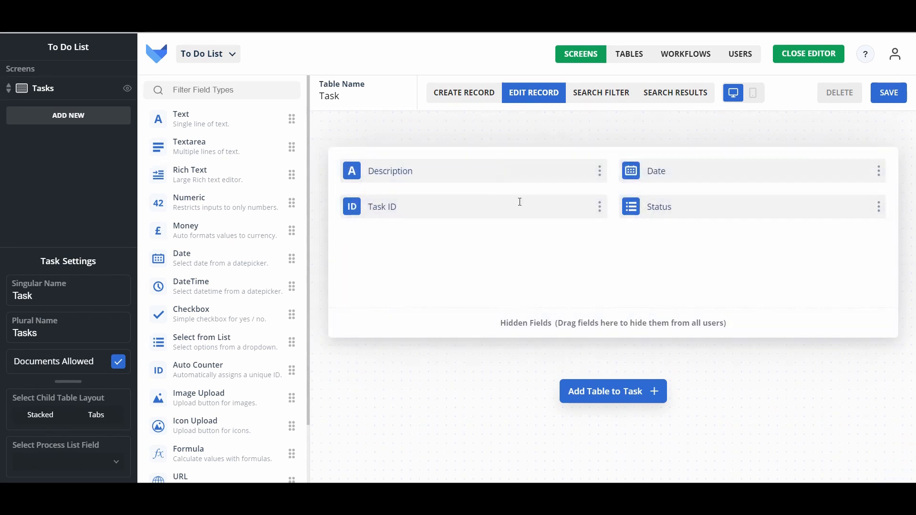
left_click_drag(654, 209, 478, 222)
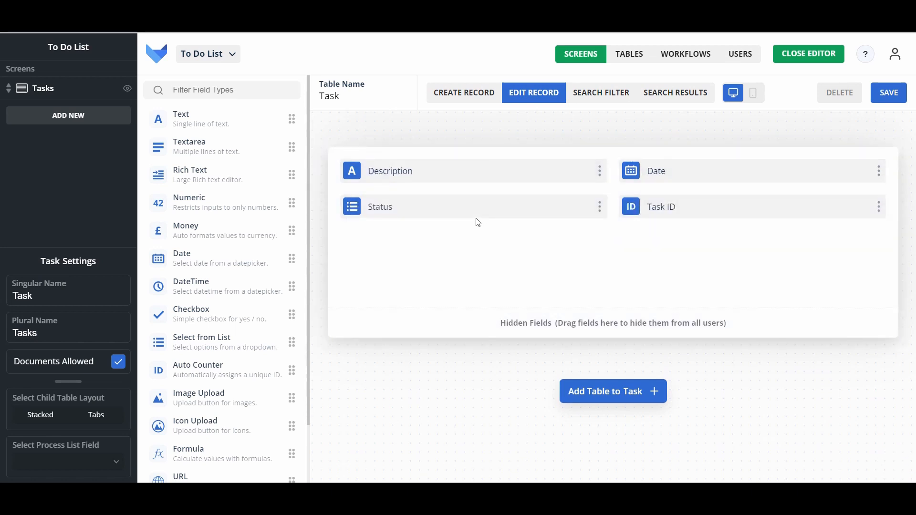
- Hide the Task ID field in the saved Edit Record layout, and open the Buy Snacks for Team record outside the editor
left_click_drag(685, 200, 637, 330)
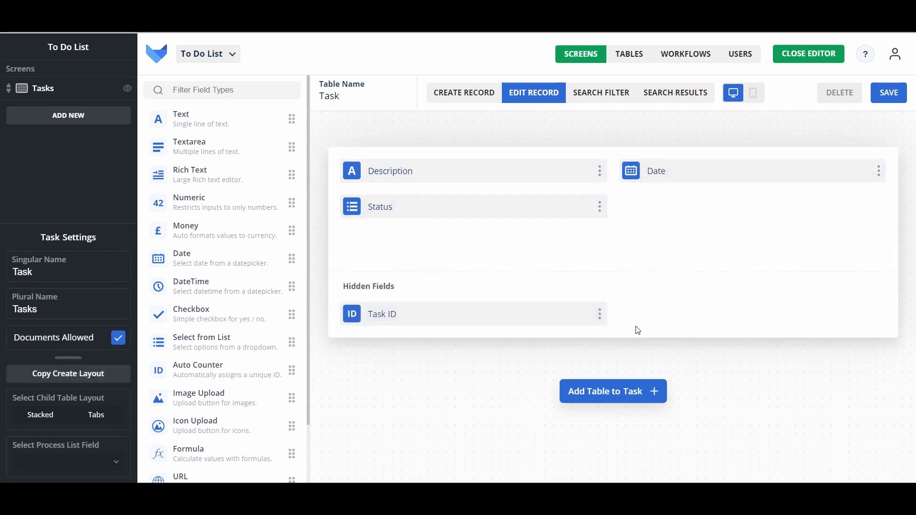
left_click(887, 94)
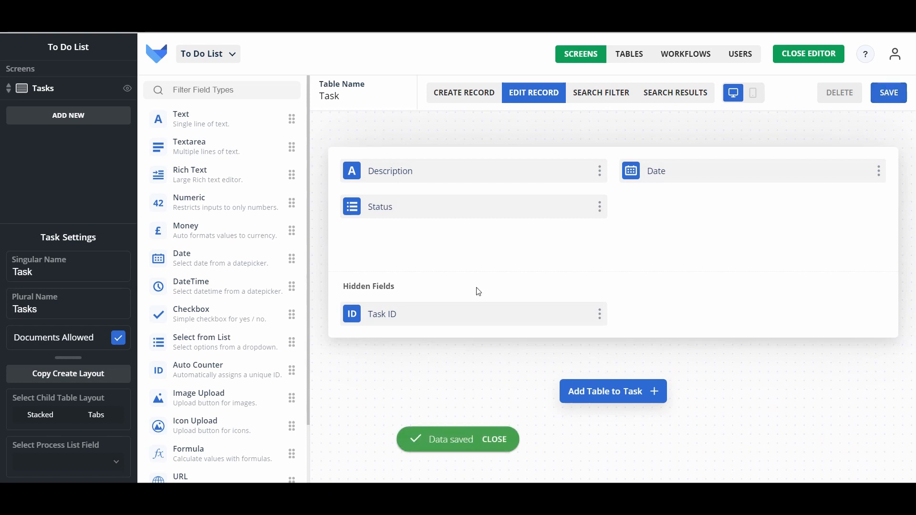
left_click(786, 52)
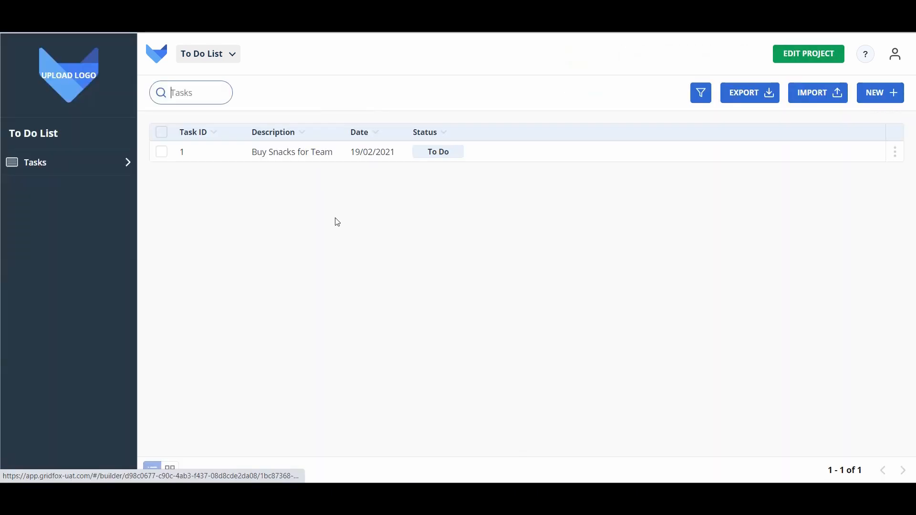
left_click(286, 164)
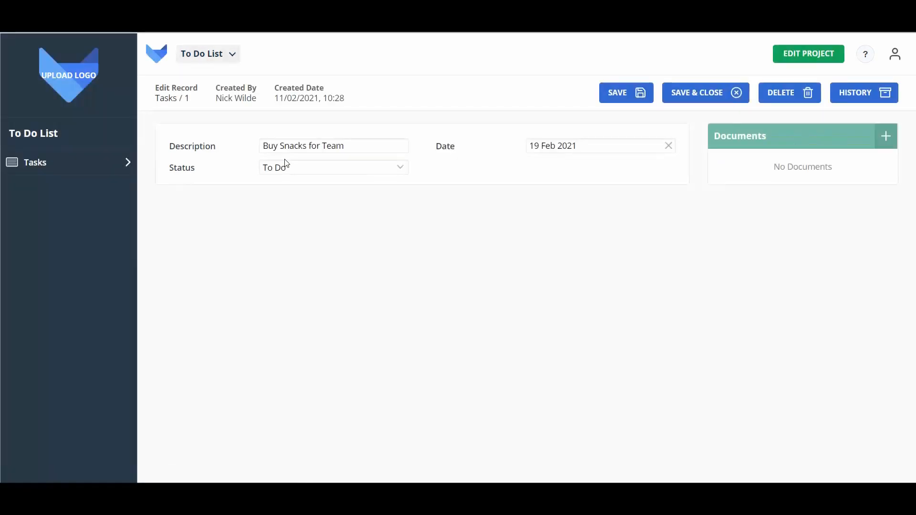